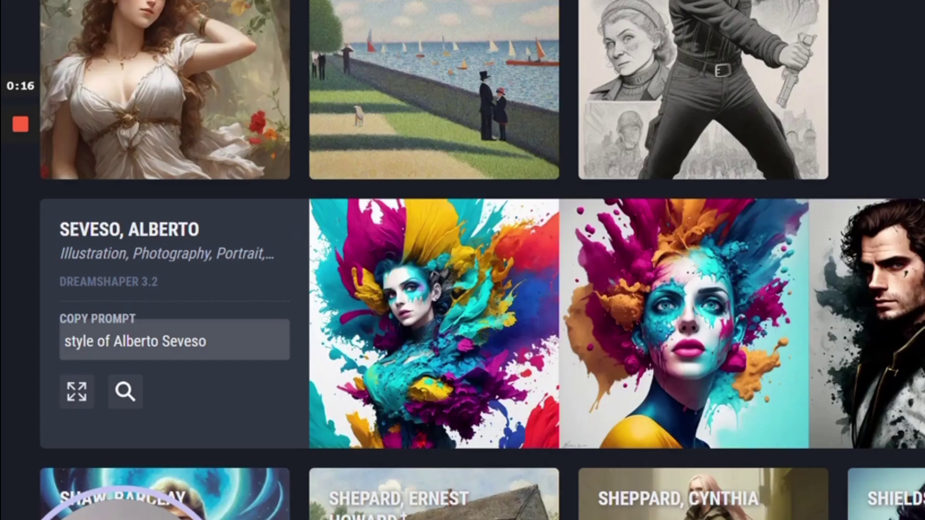
Paste the prompt 'style of Alberto Seveso' into txt2img and set Batch count to 2.
{"action": "left_click", "coordinate": [130, 347]}
{"action": "key", "text": "alt+Tab"}
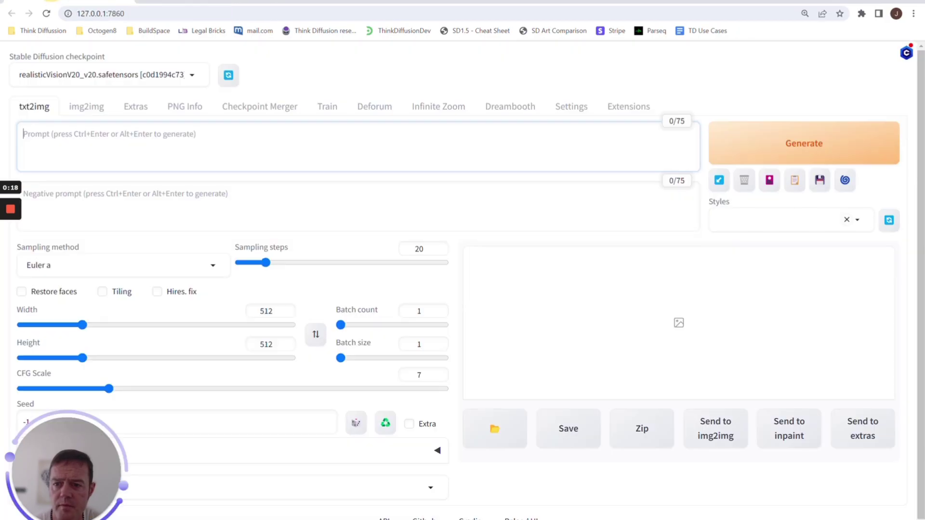
{"action": "left_click", "coordinate": [123, 134]}
{"action": "key", "text": "ctrl+v"}
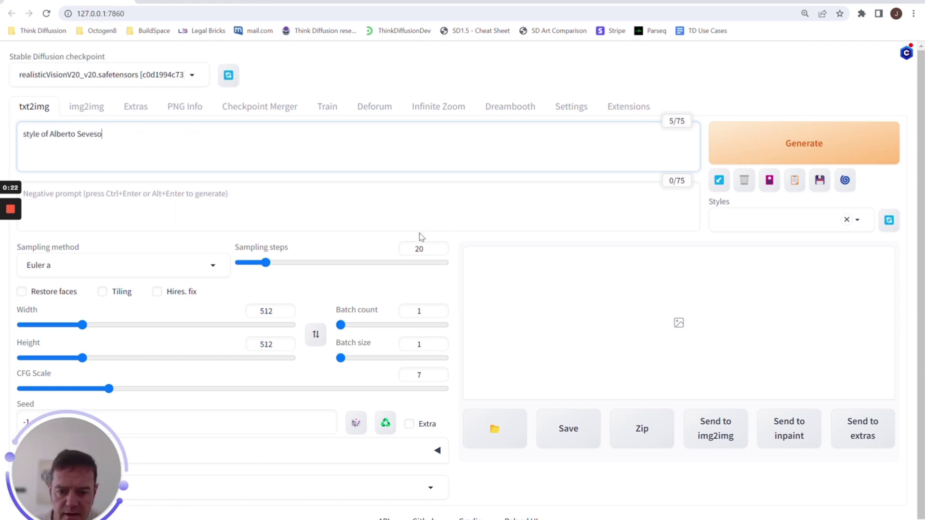
{"action": "left_click", "coordinate": [385, 315]}
{"action": "type", "text": "2"}
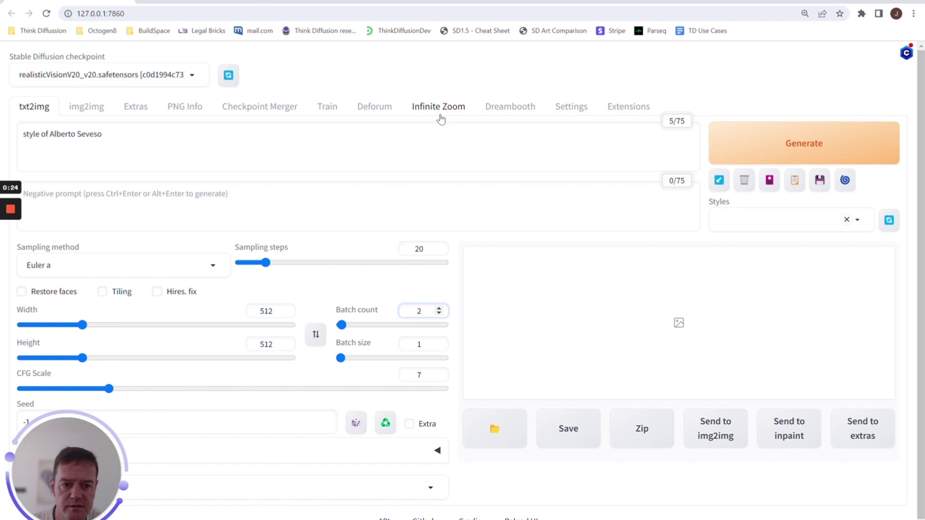
Generate the two images and view the results large in the gallery.
{"action": "left_click", "coordinate": [753, 145]}
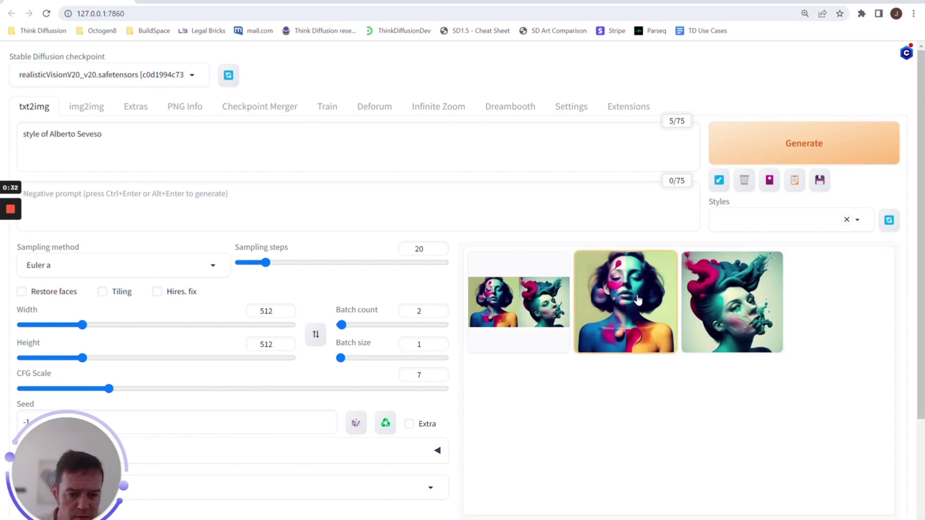
{"action": "left_click", "coordinate": [637, 300]}
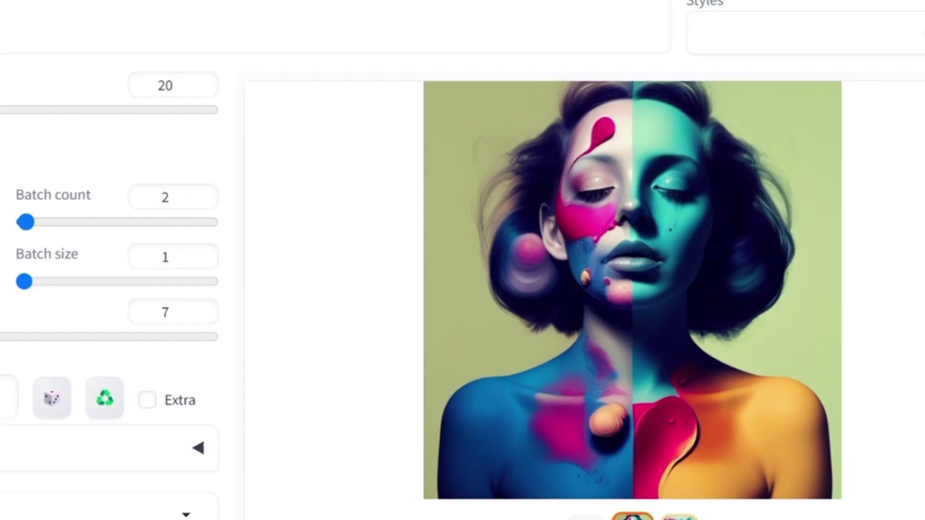
{"action": "left_click", "coordinate": [605, 229]}
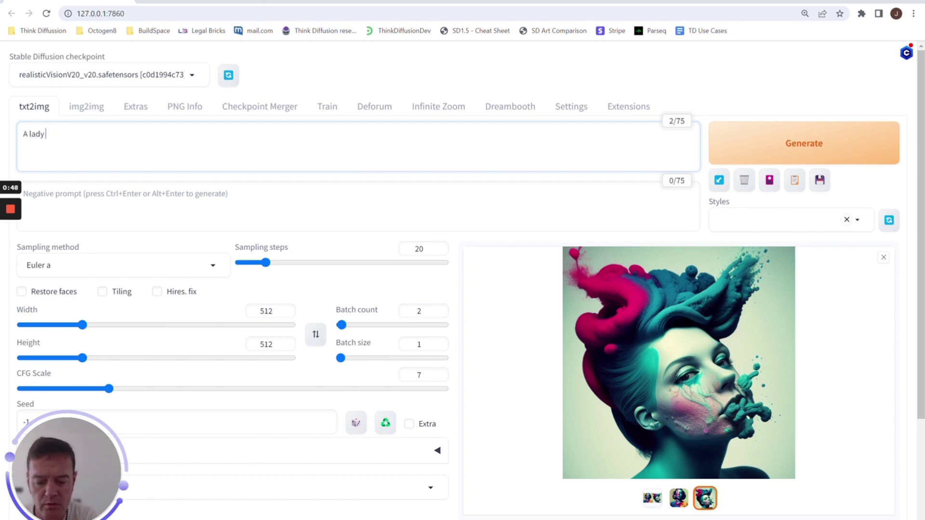
Make the prompt 'A lady in central park, 8k, (masterpiece:1.1)', then view the stable-diffusion-webui folder.
{"action": "type", "text": " lady"}
{"action": "type", "text": " in central p"}
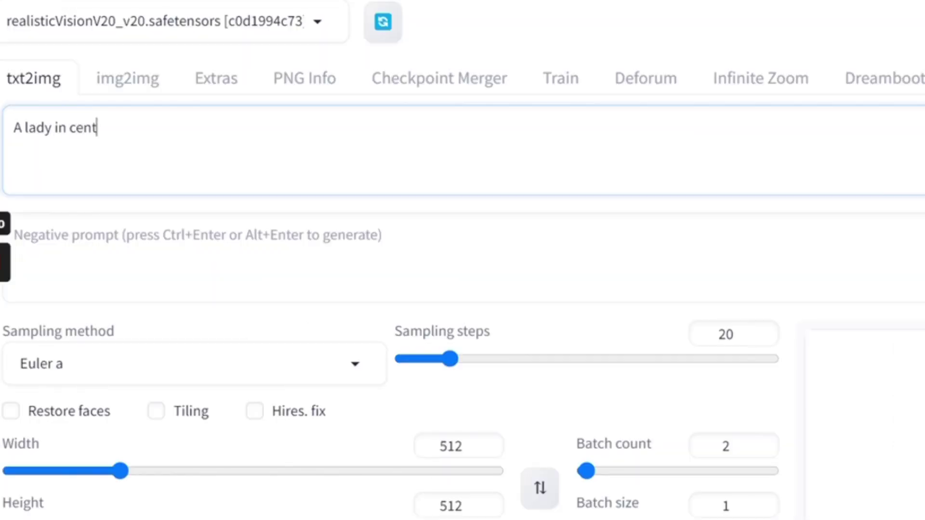
{"action": "type", "text": "ark, 8k, masterpiece"}
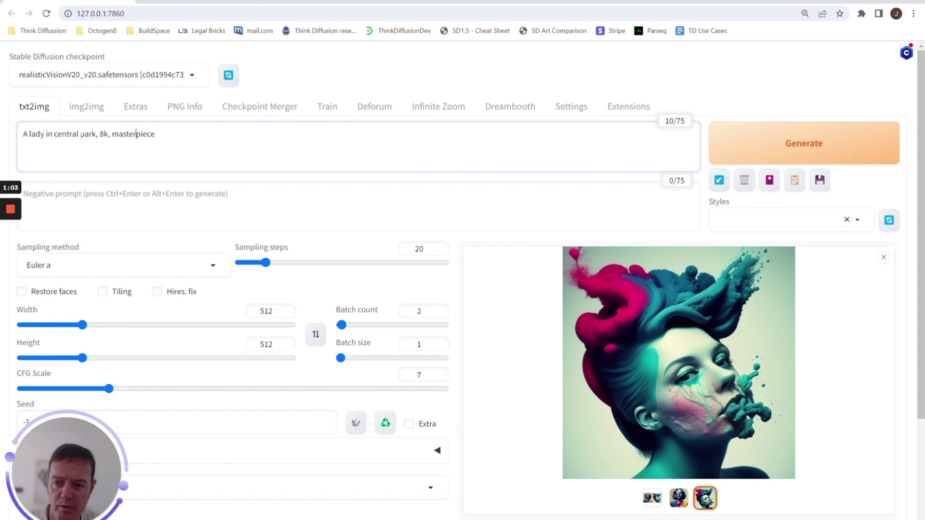
{"action": "key", "text": "ctrl+Up"}
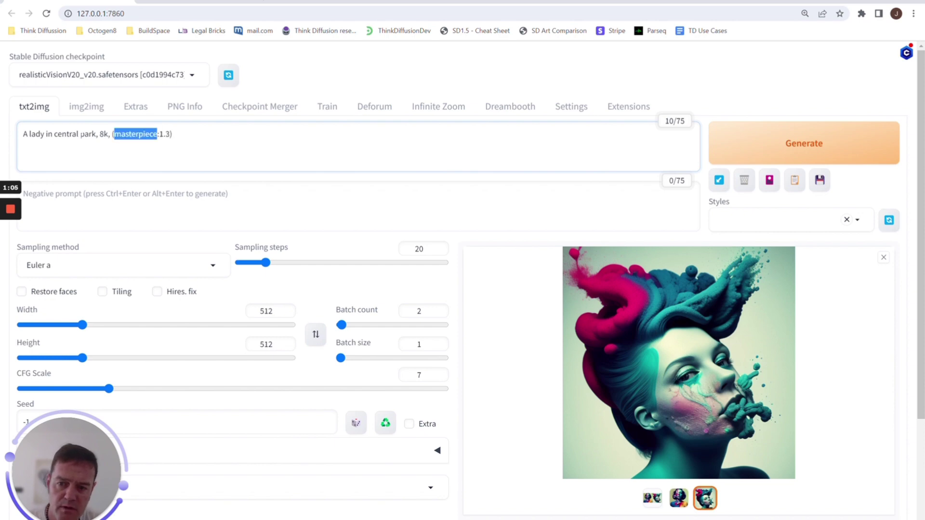
{"action": "key", "text": "ctrl+Up"}
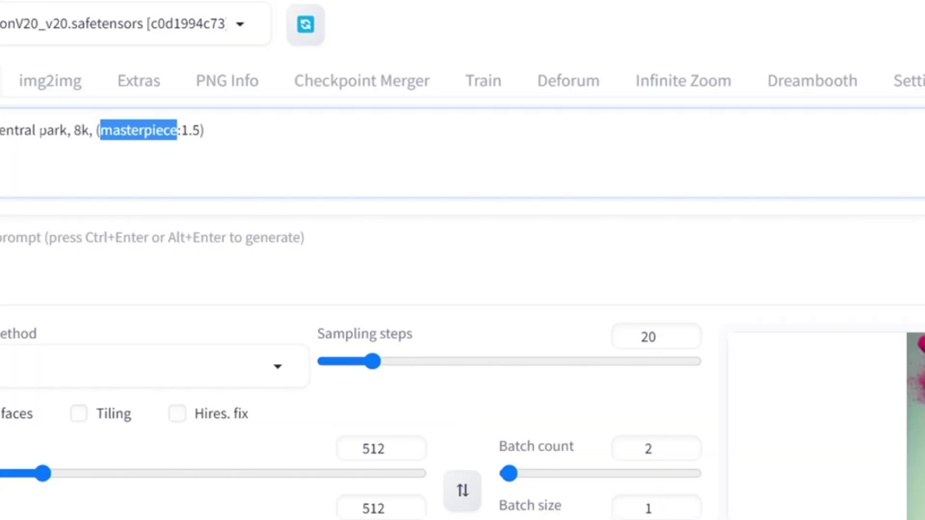
{"action": "key", "text": "ctrl+Down"}
{"action": "key", "text": "ctrl+Down"}
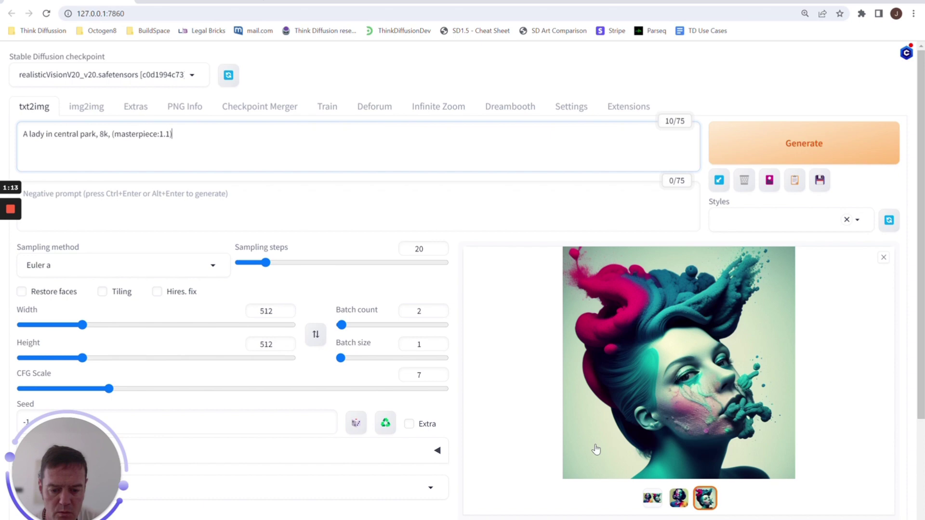
{"action": "key", "text": "alt+Tab"}
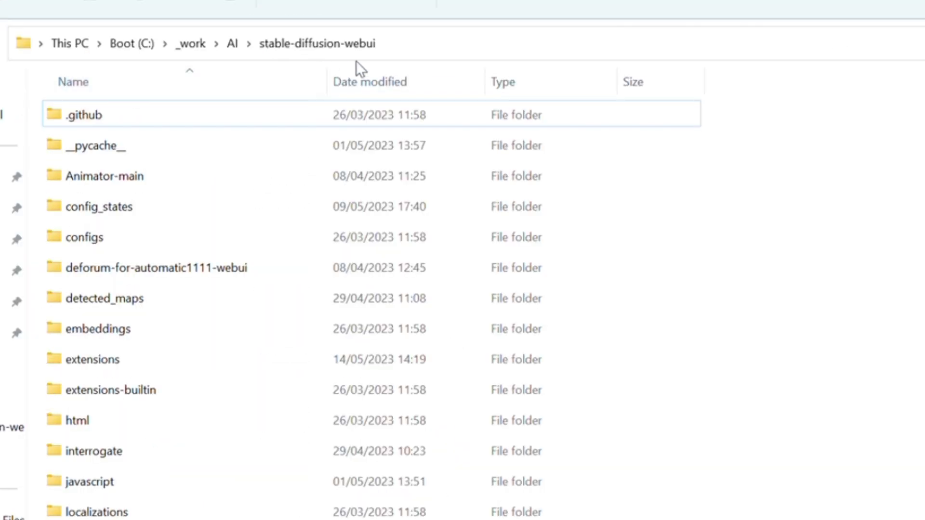
{"action": "scroll", "coordinate": [234, 275], "scroll_direction": "down", "scroll_amount": 7}
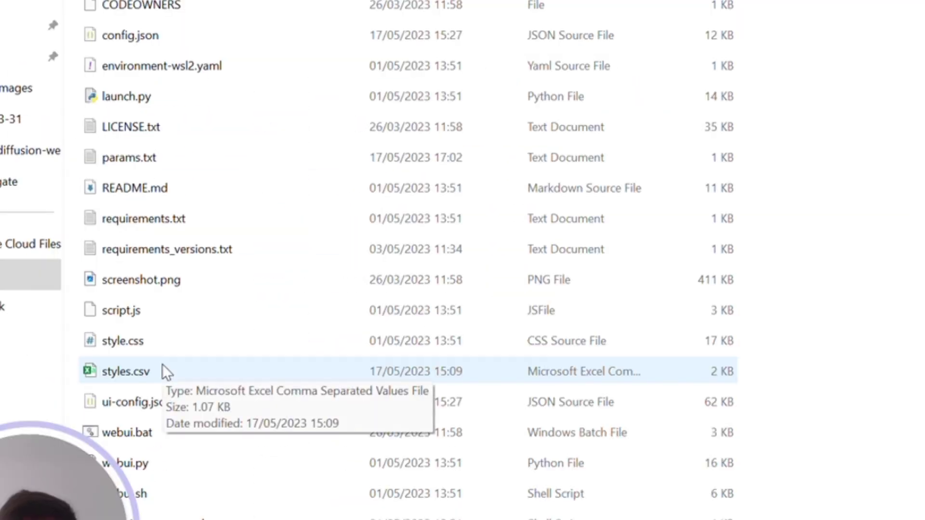
Open styles.csv, autofit columns A and B, and inspect the Photorealism prompt in B5.
{"action": "double_click", "coordinate": [163, 367]}
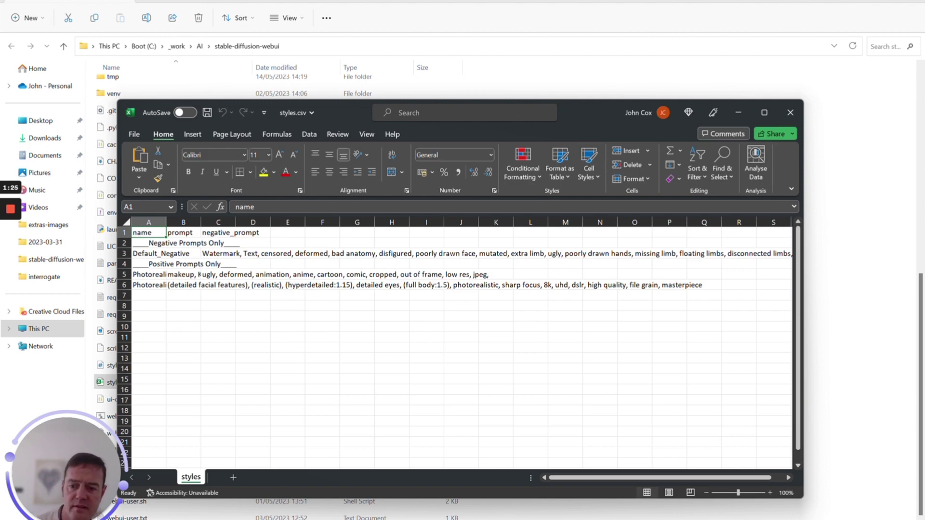
{"action": "double_click", "coordinate": [166, 222]}
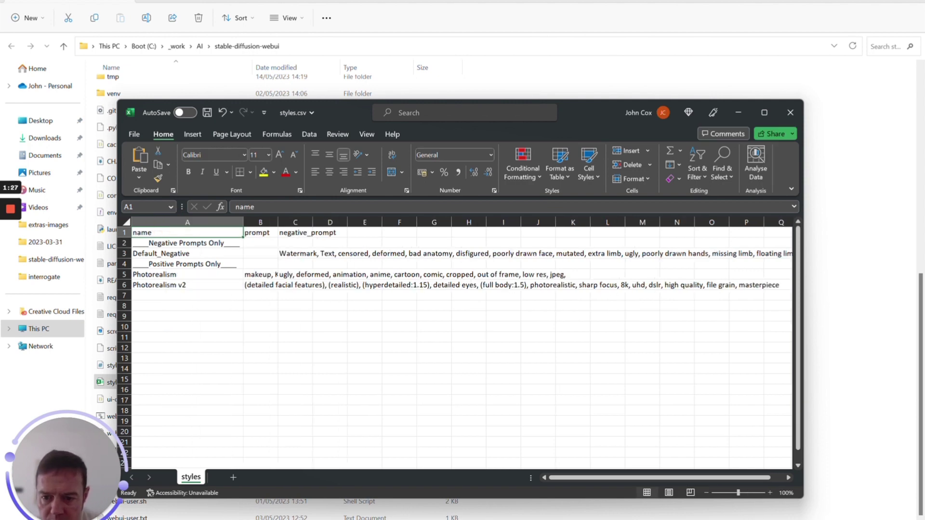
{"action": "double_click", "coordinate": [278, 222]}
{"action": "left_click", "coordinate": [189, 274]}
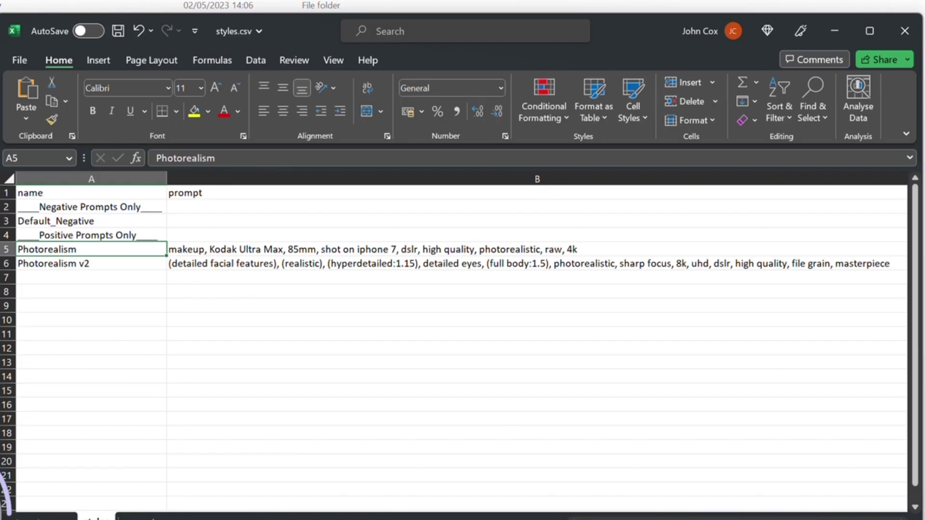
{"action": "key", "text": "Right"}
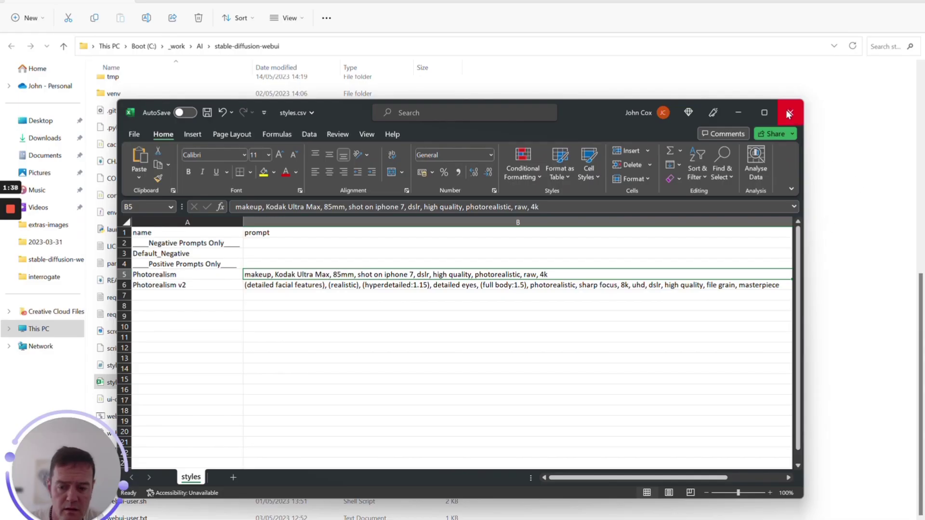
Close the styles workbook without saving changes.
{"action": "left_click", "coordinate": [788, 114]}
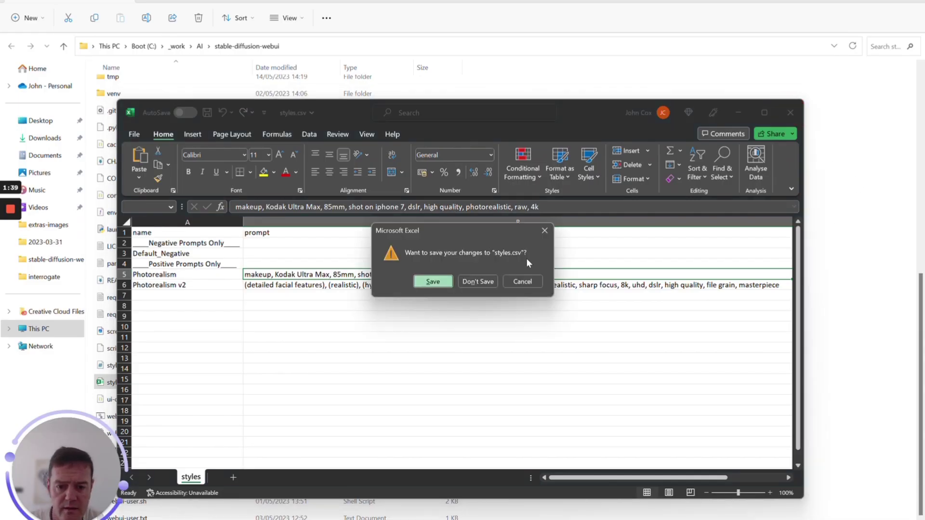
{"action": "left_click", "coordinate": [529, 274]}
{"action": "key", "text": "alt+Tab"}
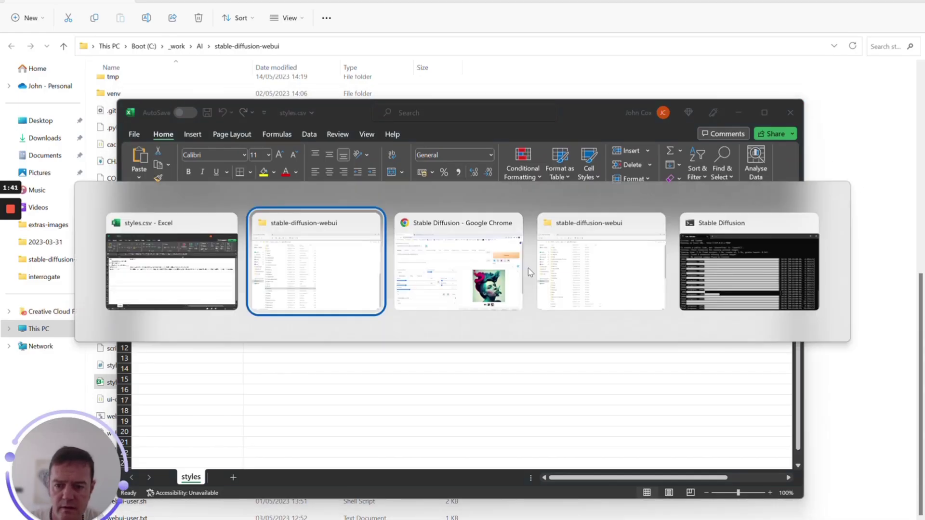
Select the Photorealism and Default_Negative styles in the txt2img Styles list.
{"action": "key", "text": "alt+Tab"}
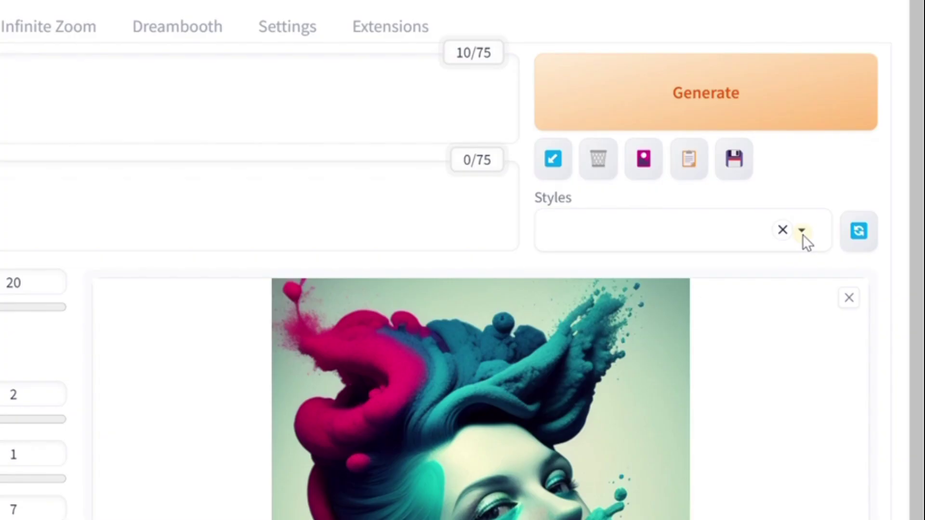
{"action": "left_click", "coordinate": [858, 223]}
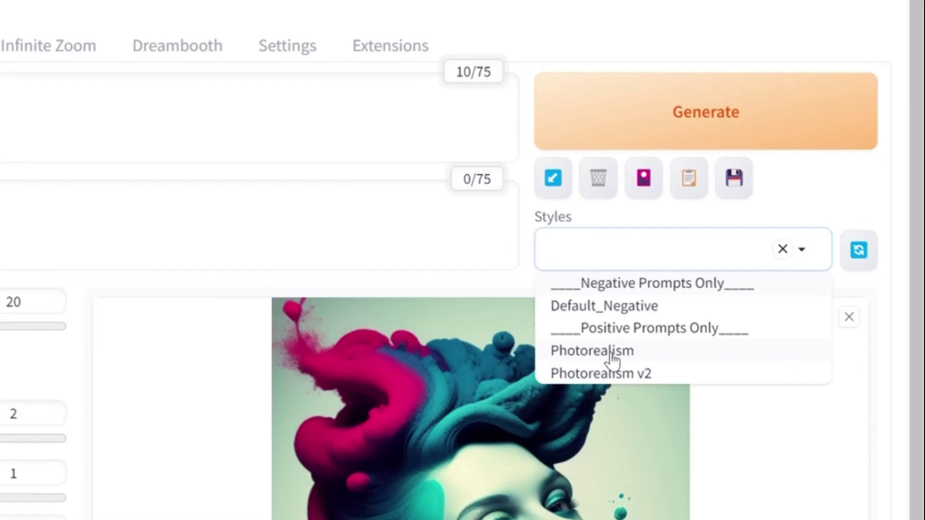
{"action": "left_click", "coordinate": [752, 278]}
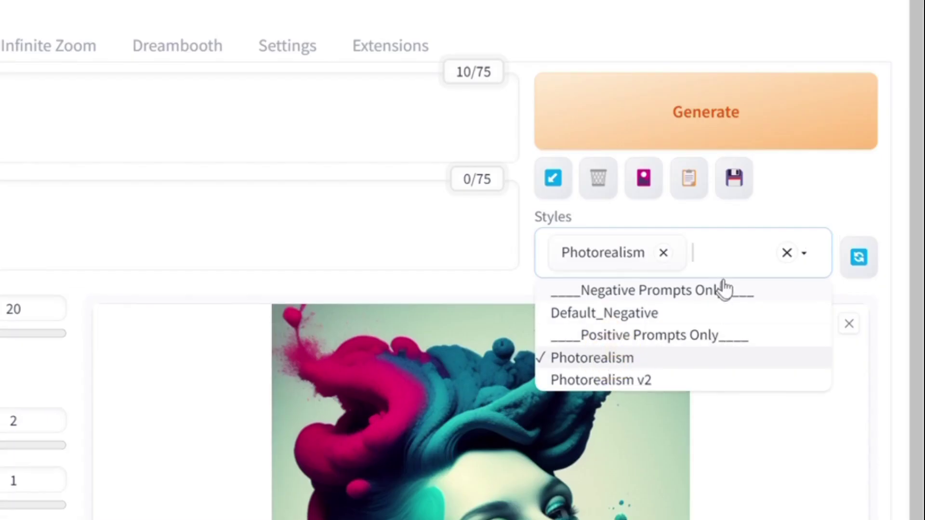
{"action": "left_click", "coordinate": [609, 314]}
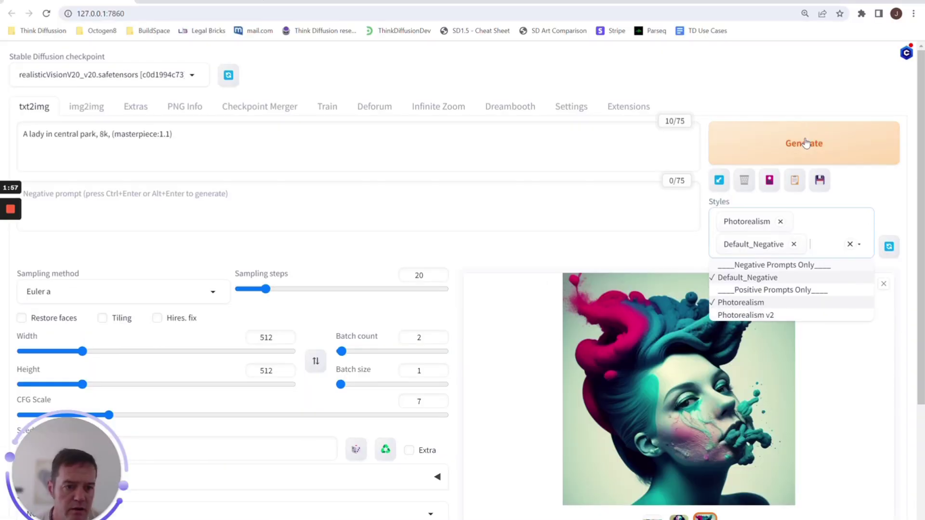
Generate images with both styles and view the close-up face portrait.
{"action": "left_click", "coordinate": [806, 143]}
{"action": "scroll", "coordinate": [475, 345], "scroll_direction": "down", "scroll_amount": 2}
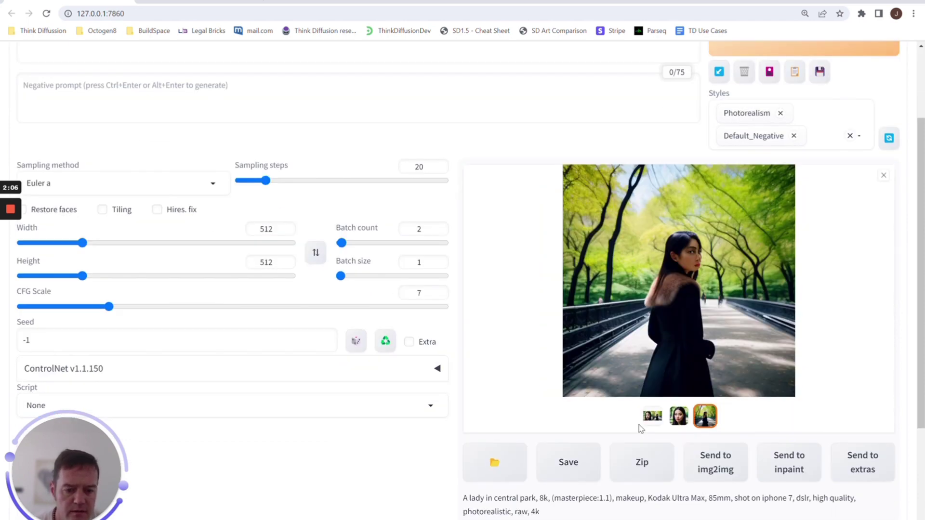
{"action": "left_click", "coordinate": [678, 416]}
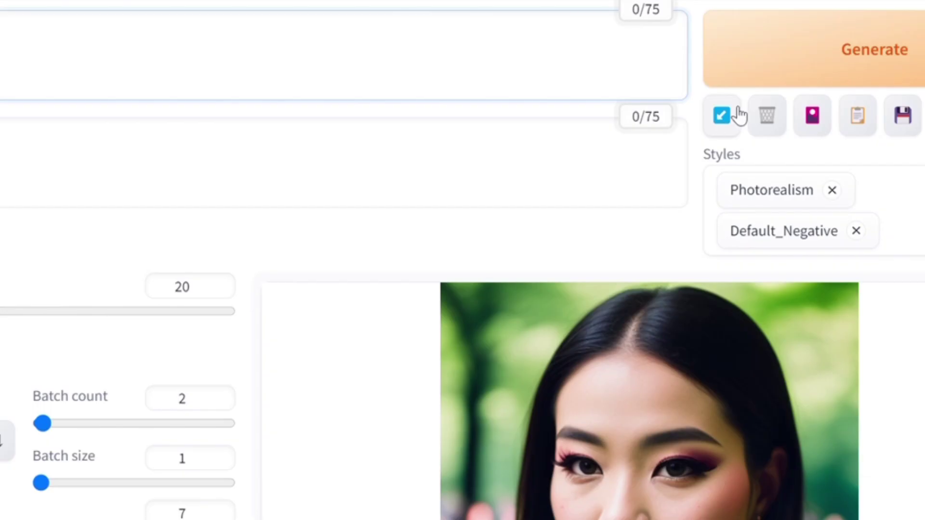
Write the selected styles' text into the prompts, then clear both prompt and negative prompt.
{"action": "left_click", "coordinate": [718, 129]}
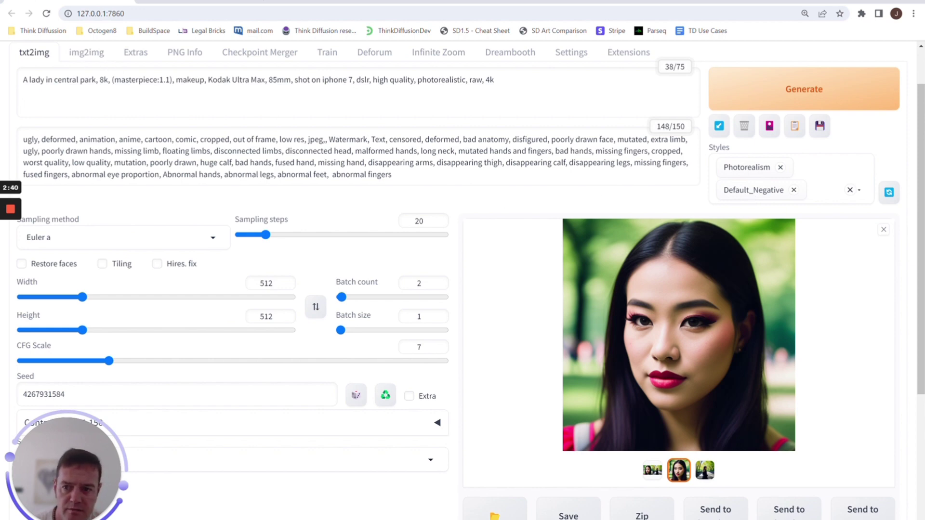
{"action": "key", "text": "ctrl+a"}
{"action": "key", "text": "BackSpace"}
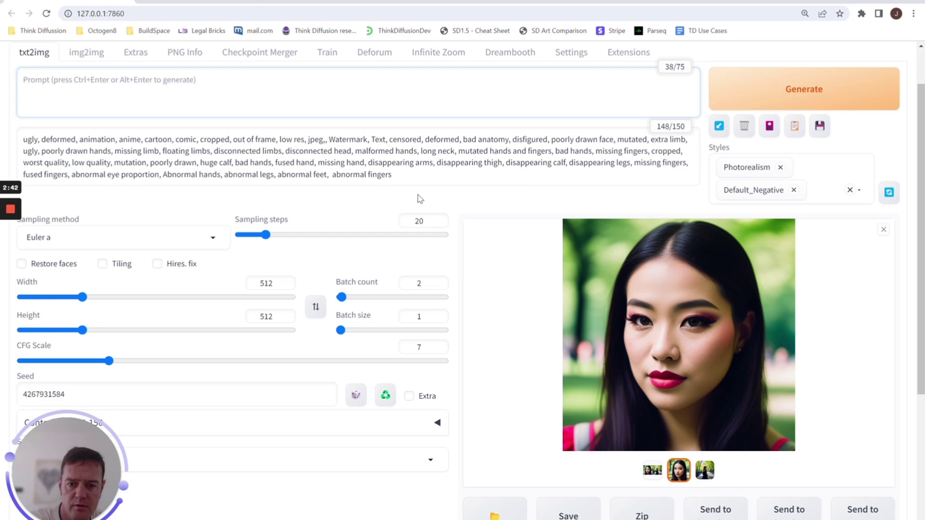
{"action": "left_click", "coordinate": [23, 139]}
{"action": "key", "text": "ctrl+a"}
{"action": "key", "text": "BackSpace"}
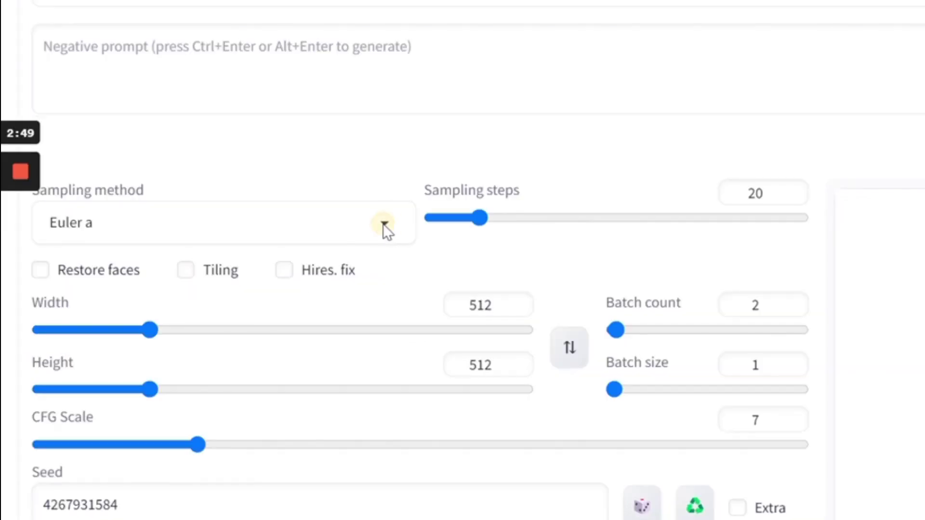
{"action": "left_click", "coordinate": [214, 236]}
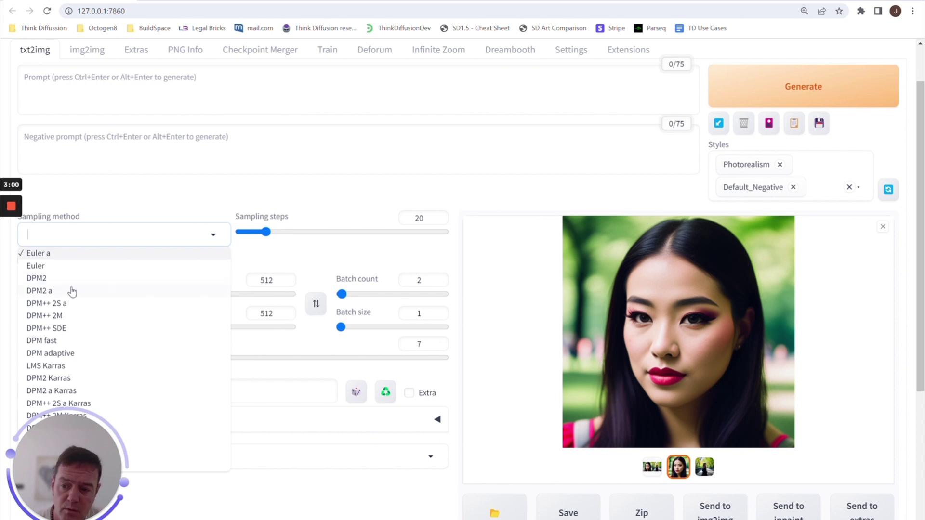
{"action": "left_click", "coordinate": [112, 102]}
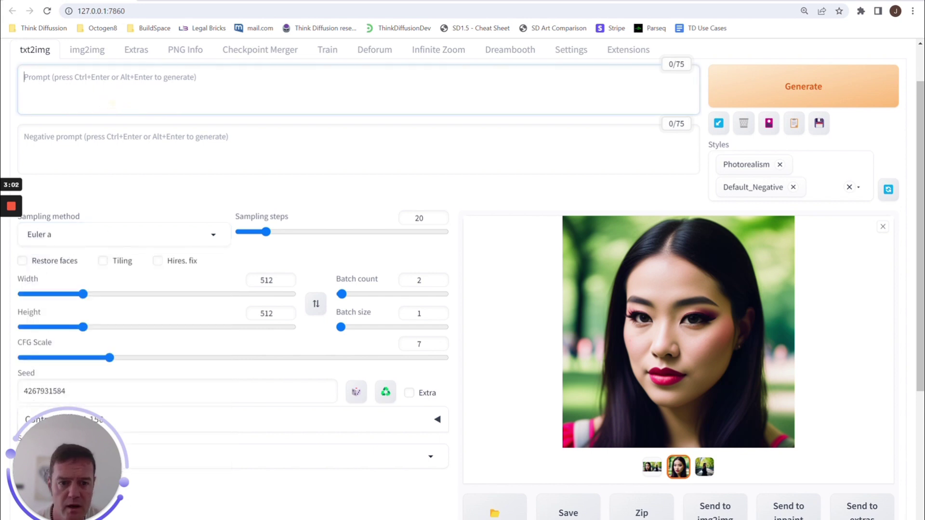
Tick DPM2 and DPM2 a under Hide samplers, apply the settings, and reload the UI.
{"action": "left_click", "coordinate": [570, 50]}
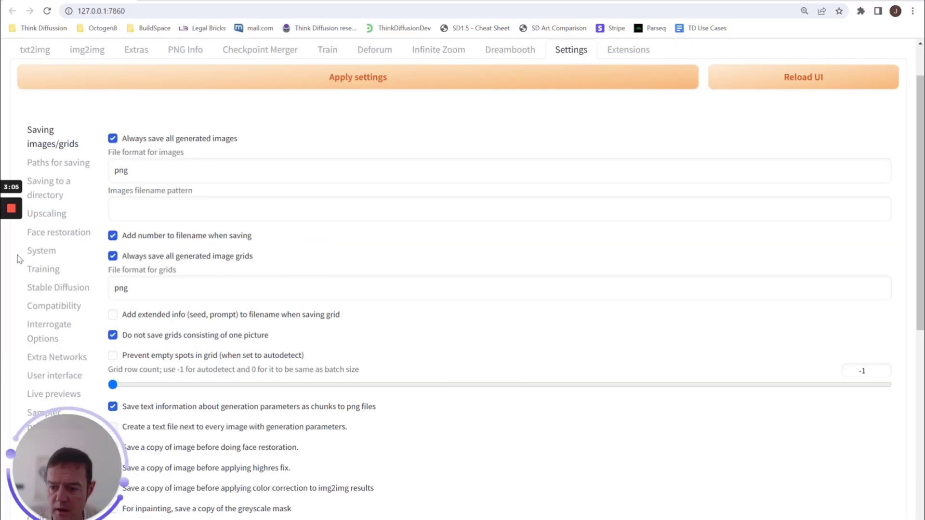
{"action": "scroll", "coordinate": [39, 313], "scroll_direction": "down", "scroll_amount": 2}
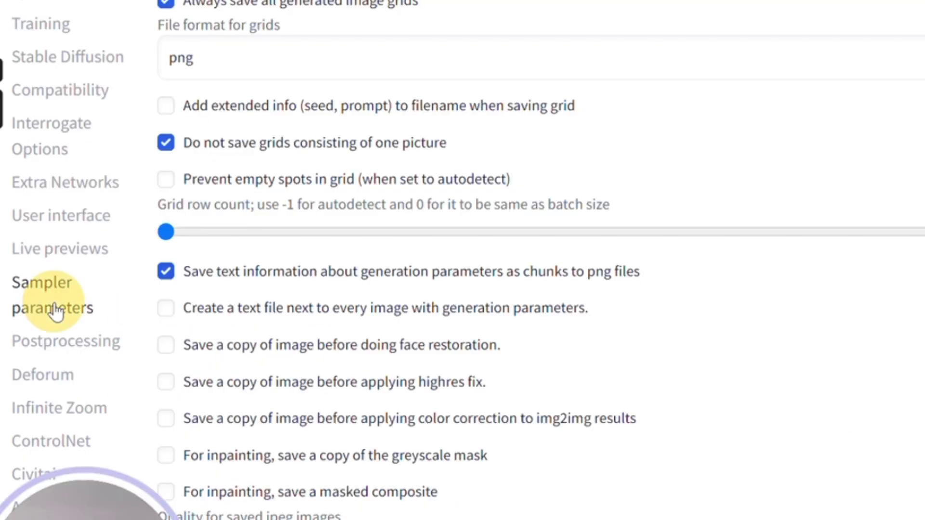
{"action": "left_click", "coordinate": [51, 319]}
{"action": "scroll", "coordinate": [332, 313], "scroll_direction": "up", "scroll_amount": 3}
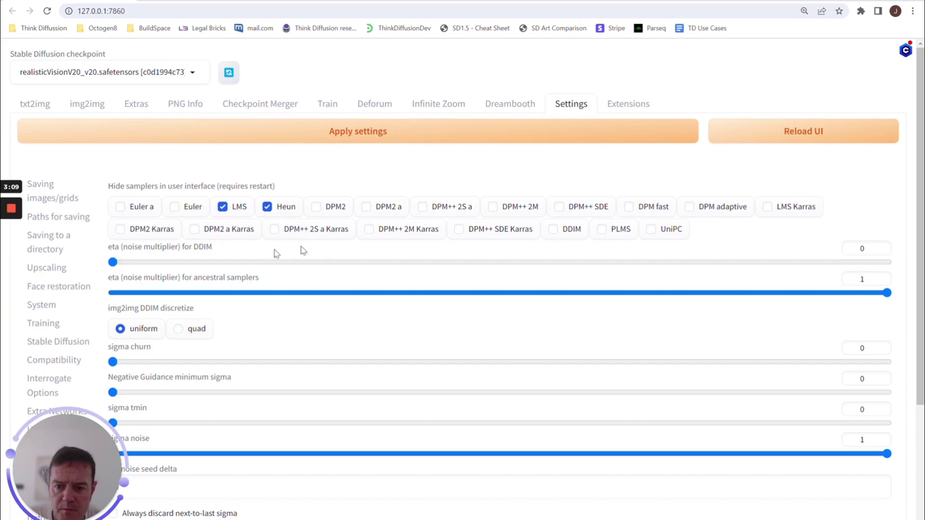
{"action": "left_click", "coordinate": [315, 206]}
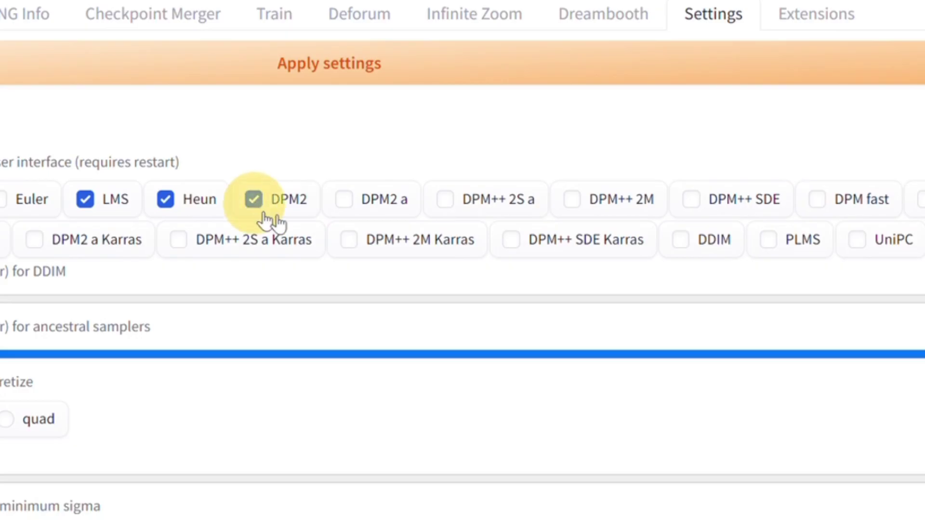
{"action": "left_click", "coordinate": [349, 200]}
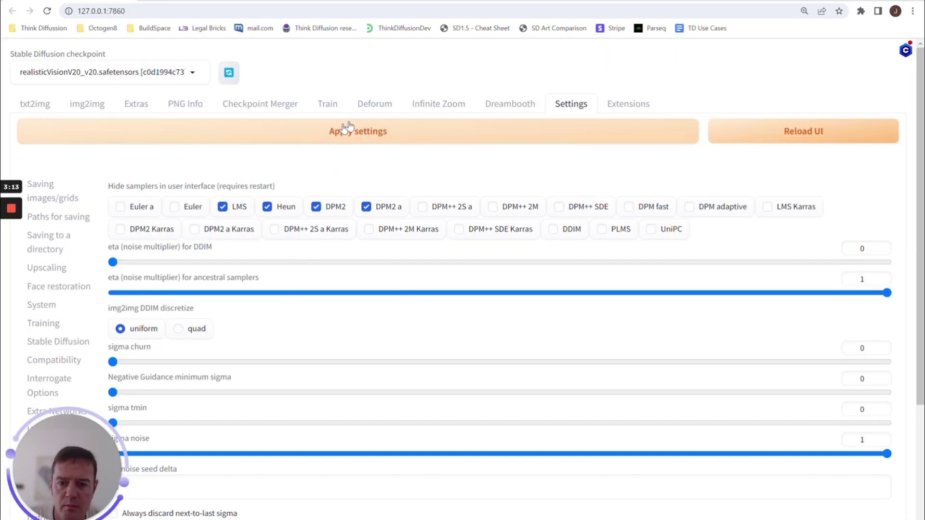
{"action": "left_click", "coordinate": [348, 127]}
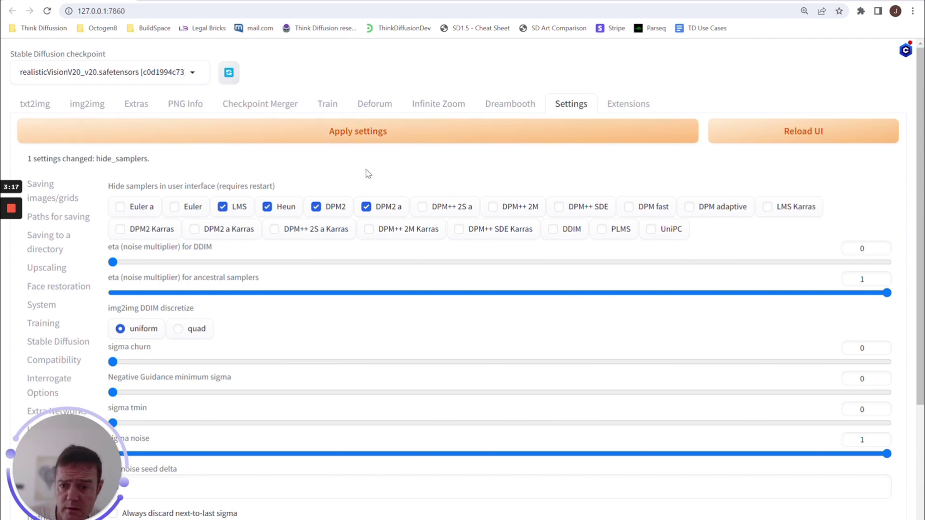
{"action": "left_click", "coordinate": [740, 138]}
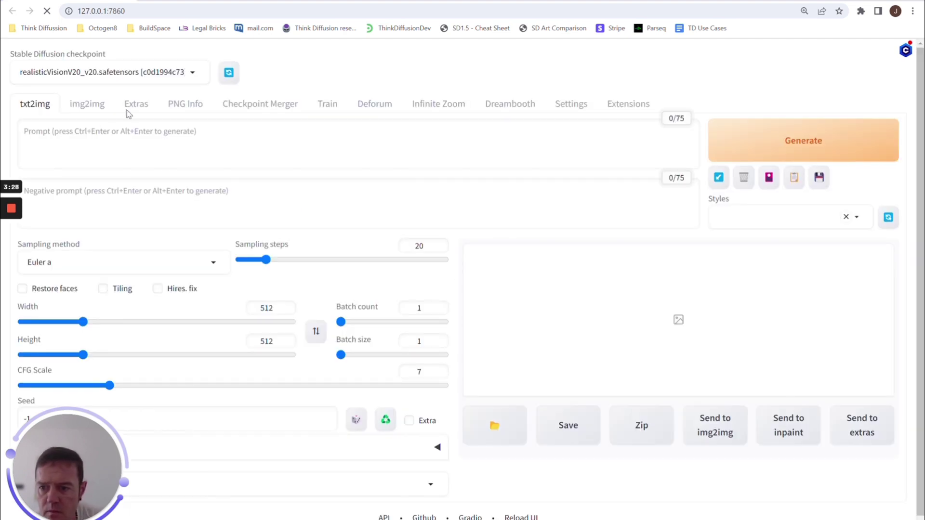
Check the trimmed Sampling method list and keep Euler a selected.
{"action": "left_click", "coordinate": [215, 262]}
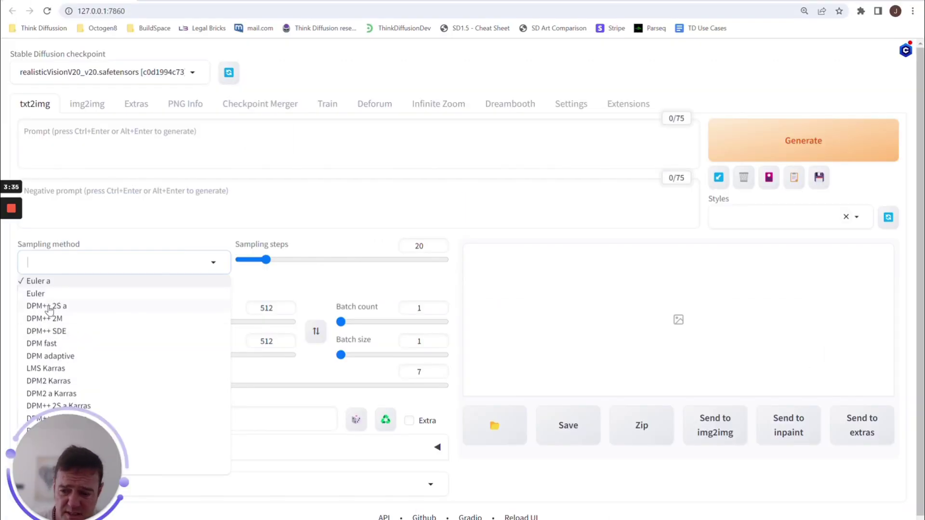
{"action": "left_click", "coordinate": [124, 144]}
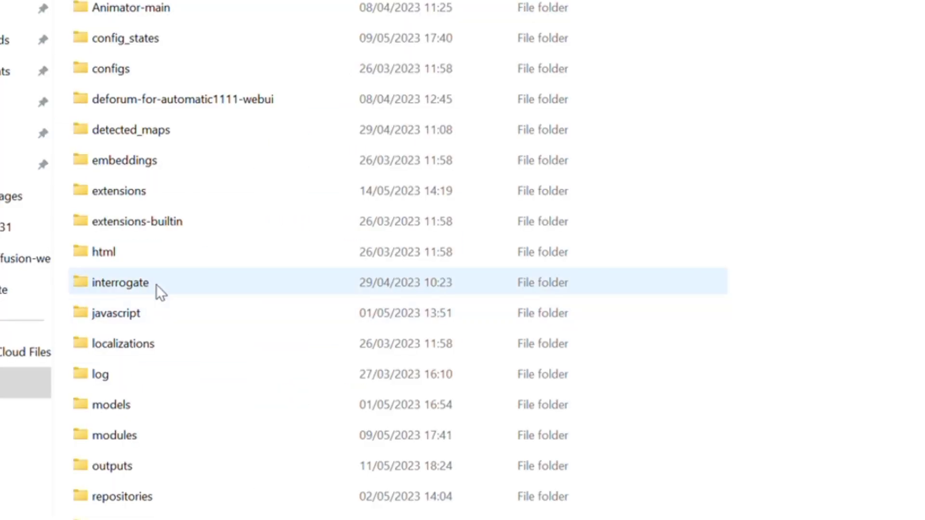
Open artists.txt from the interrogate folder in Notepad.
{"action": "double_click", "coordinate": [156, 284]}
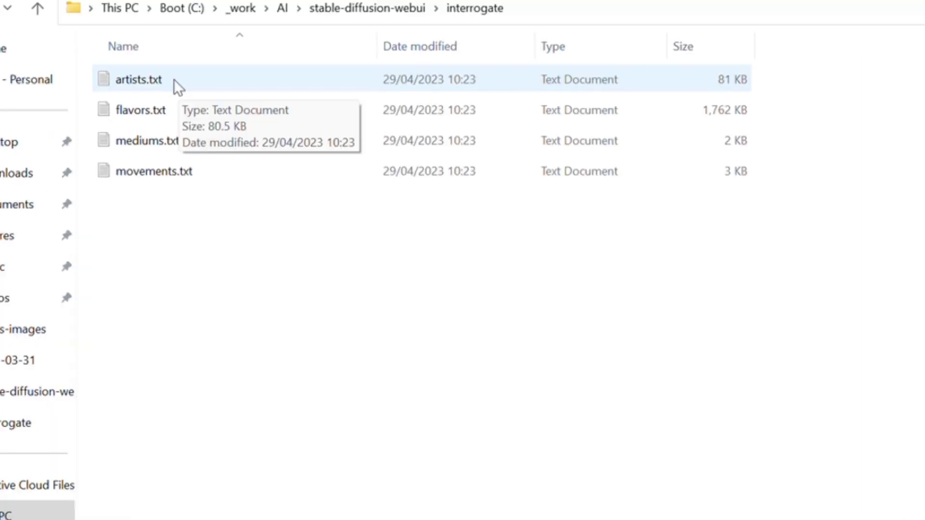
{"action": "double_click", "coordinate": [140, 87]}
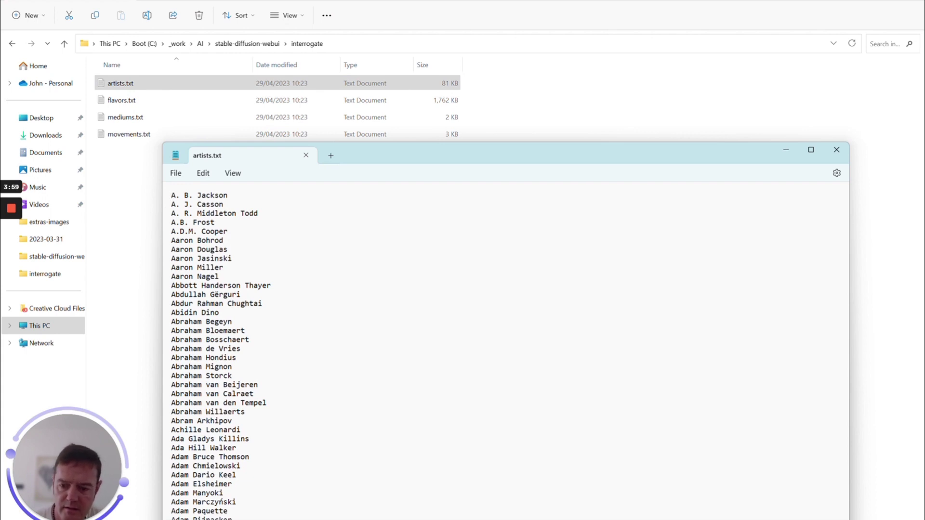
Find 'Jackson pollock' in artists.txt, at line 2259, then close Notepad.
{"action": "left_click", "coordinate": [279, 375]}
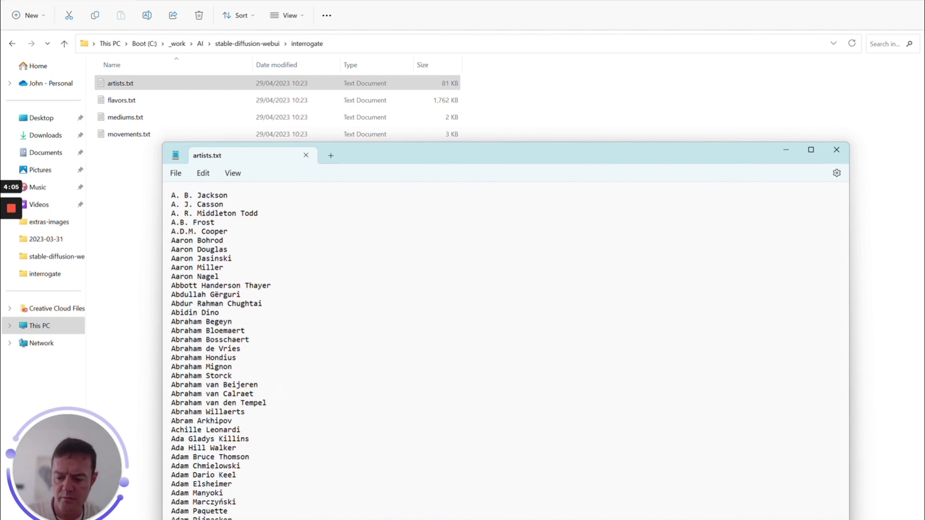
{"action": "key", "text": "ctrl+f"}
{"action": "type", "text": "Jackson "}
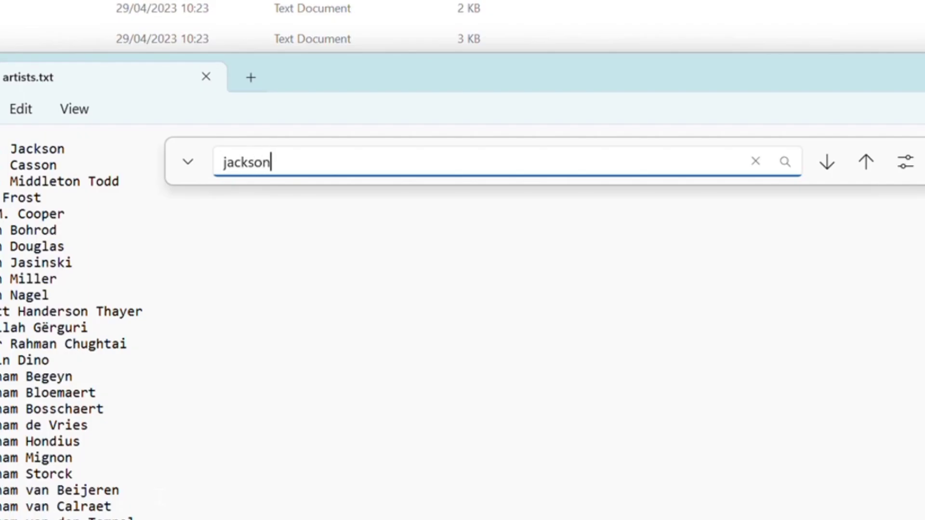
{"action": "type", "text": "pollock"}
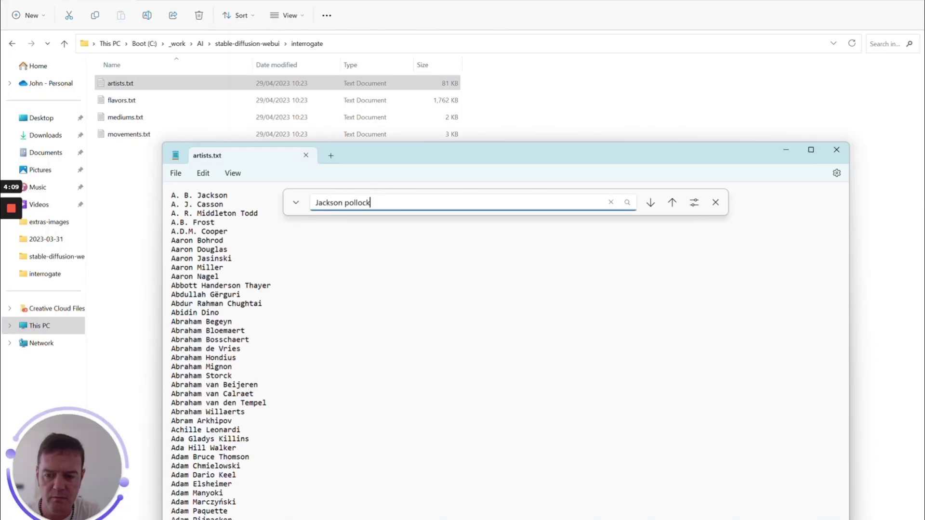
{"action": "key", "text": "Return"}
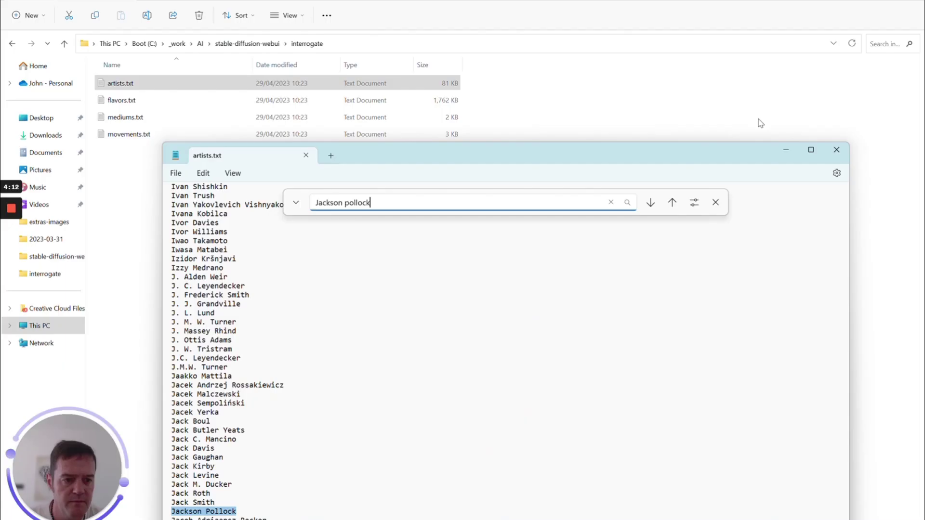
{"action": "left_click", "coordinate": [837, 150]}
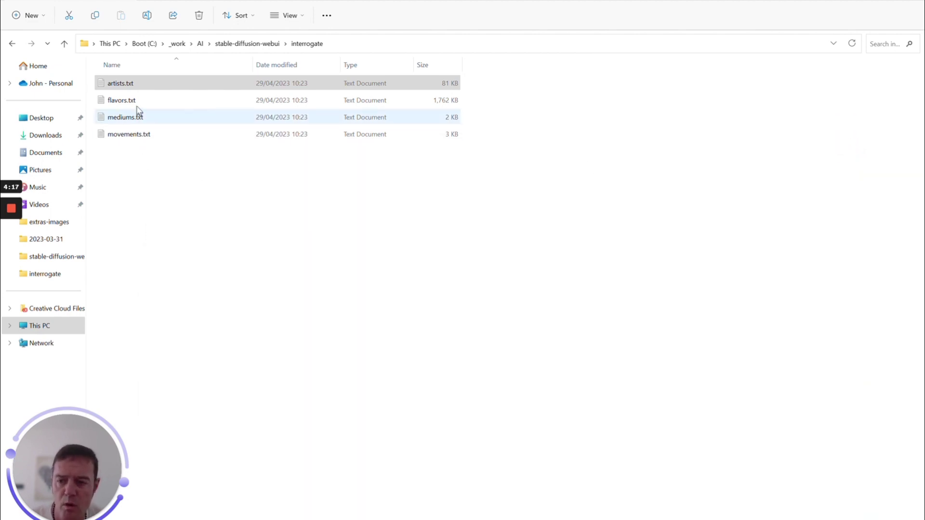
Open movements.txt to view the art movements list, then close it.
{"action": "left_click", "coordinate": [137, 135]}
{"action": "double_click", "coordinate": [137, 135]}
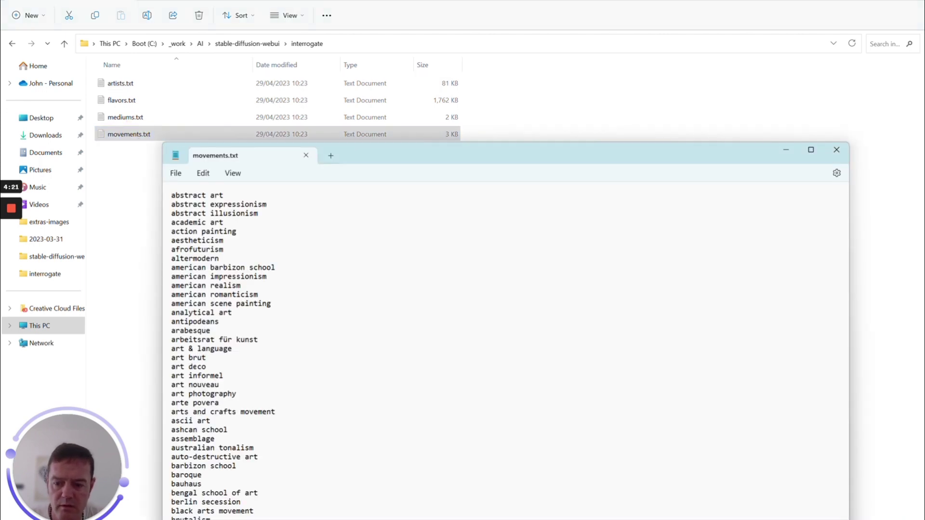
{"action": "left_click", "coordinate": [835, 151]}
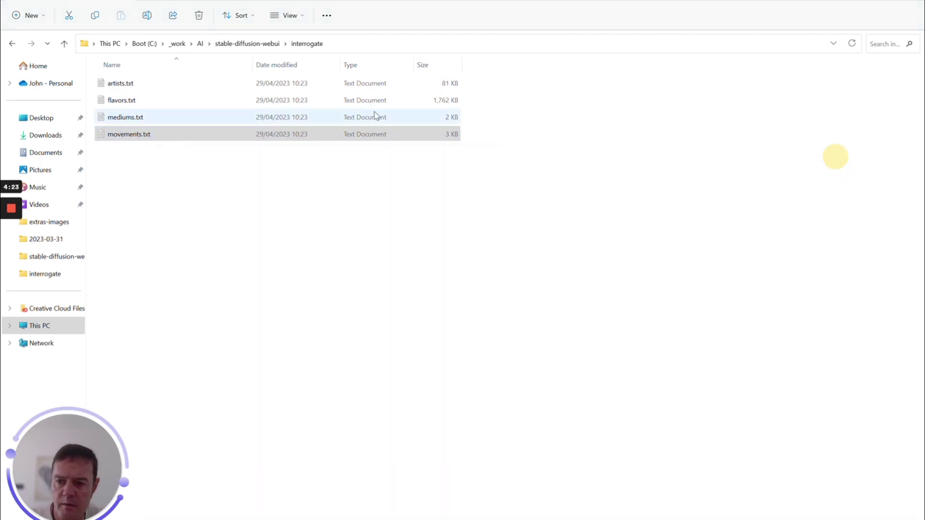
Open mediums.txt, mark a block of medium names down to macro photograph, then close it.
{"action": "left_click", "coordinate": [164, 117]}
{"action": "double_click", "coordinate": [164, 118]}
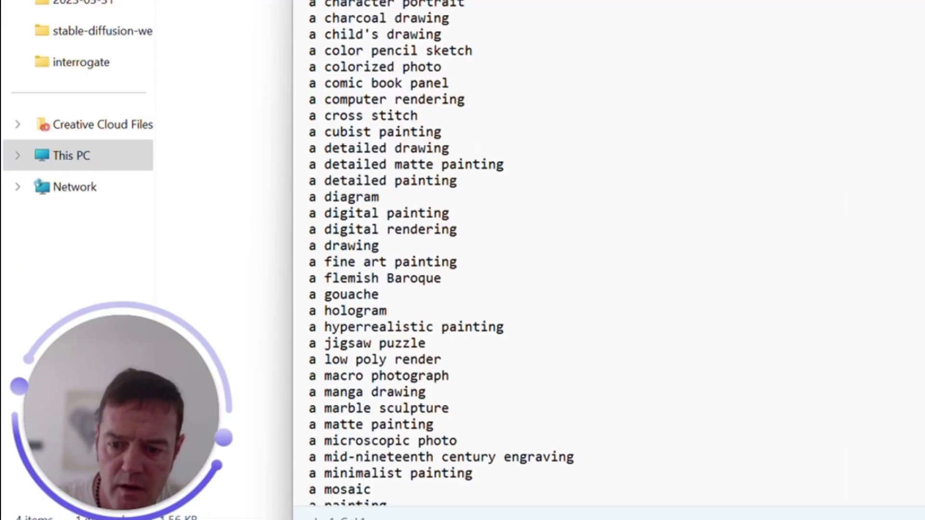
{"action": "left_click_drag", "start_coordinate": [279, 322], "coordinate": [297, 441]}
{"action": "left_click_drag", "start_coordinate": [533, 363], "coordinate": [534, 382]}
{"action": "left_click", "coordinate": [541, 294]}
{"action": "scroll", "coordinate": [541, 294], "scroll_direction": "down", "scroll_amount": 5}
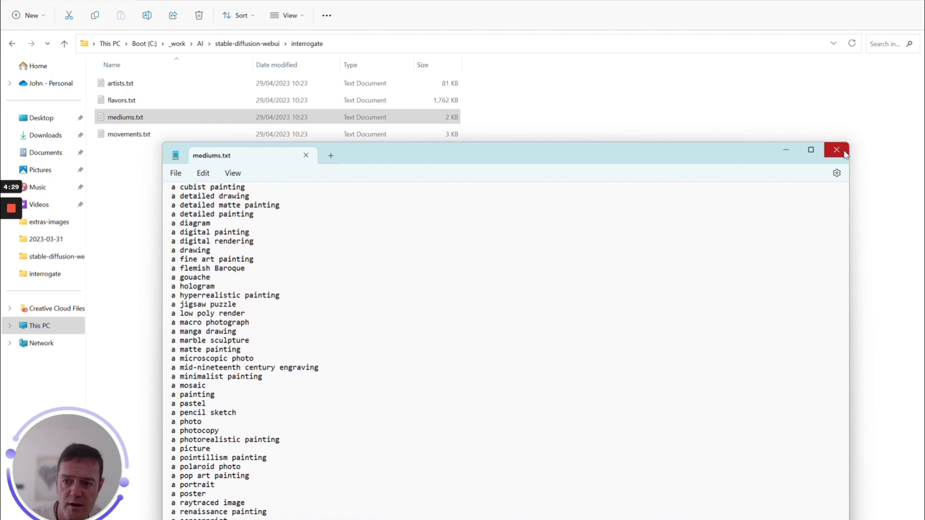
{"action": "left_click", "coordinate": [836, 150]}
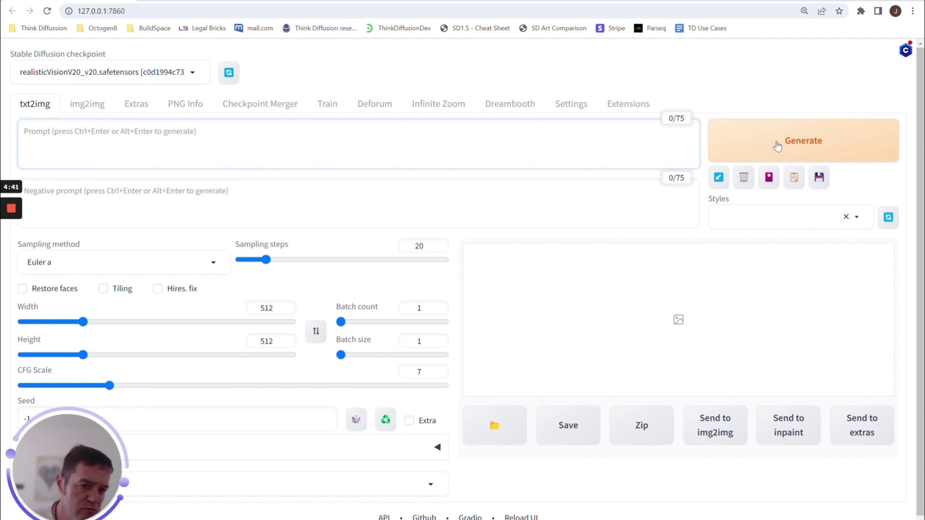
Restore the 'A lady in central park, 8k, (masterpiece:1.1)…' prompt, negative prompt and seed from the last generation.
{"action": "left_click", "coordinate": [718, 177]}
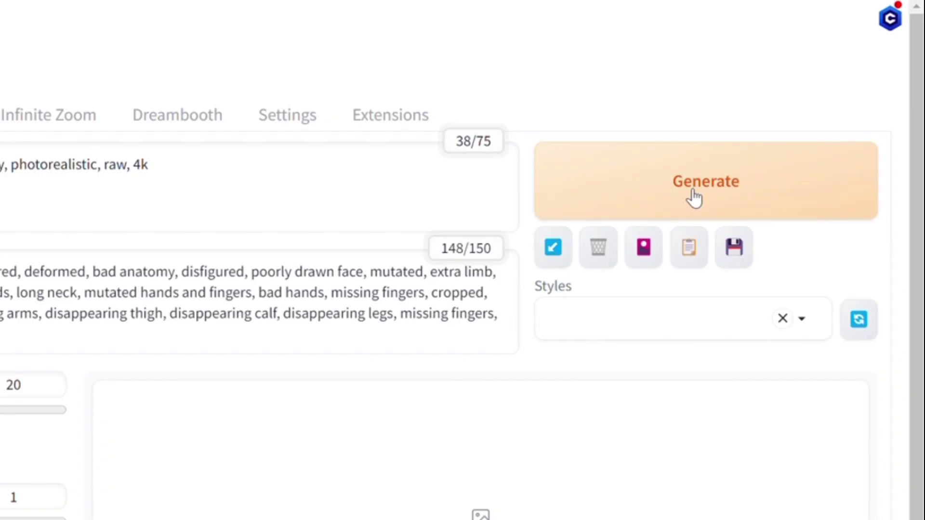
Start Generate forever on the restored central park portrait prompt.
{"action": "right_click", "coordinate": [797, 149]}
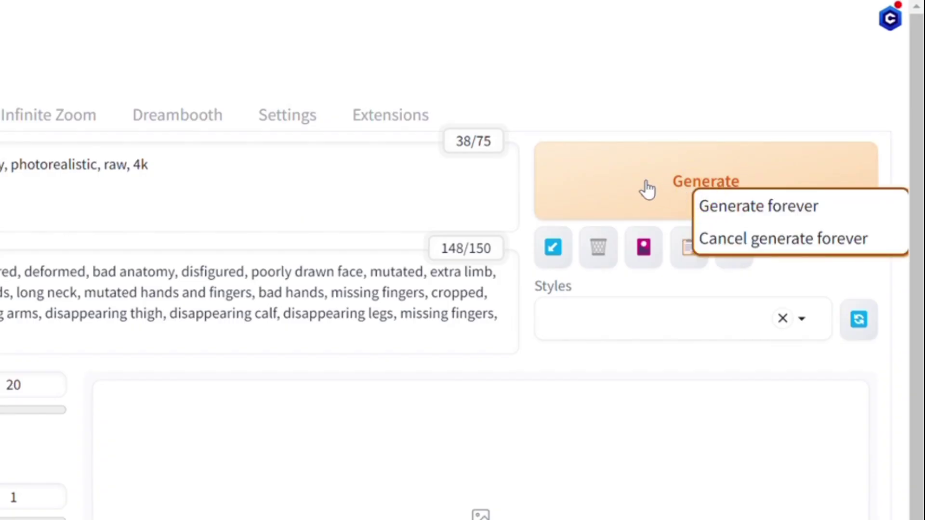
{"action": "left_click", "coordinate": [730, 211]}
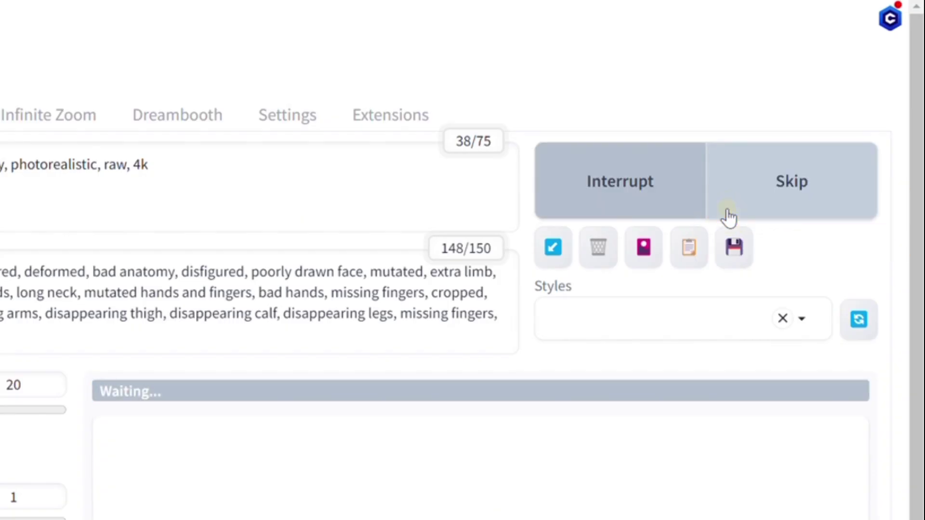